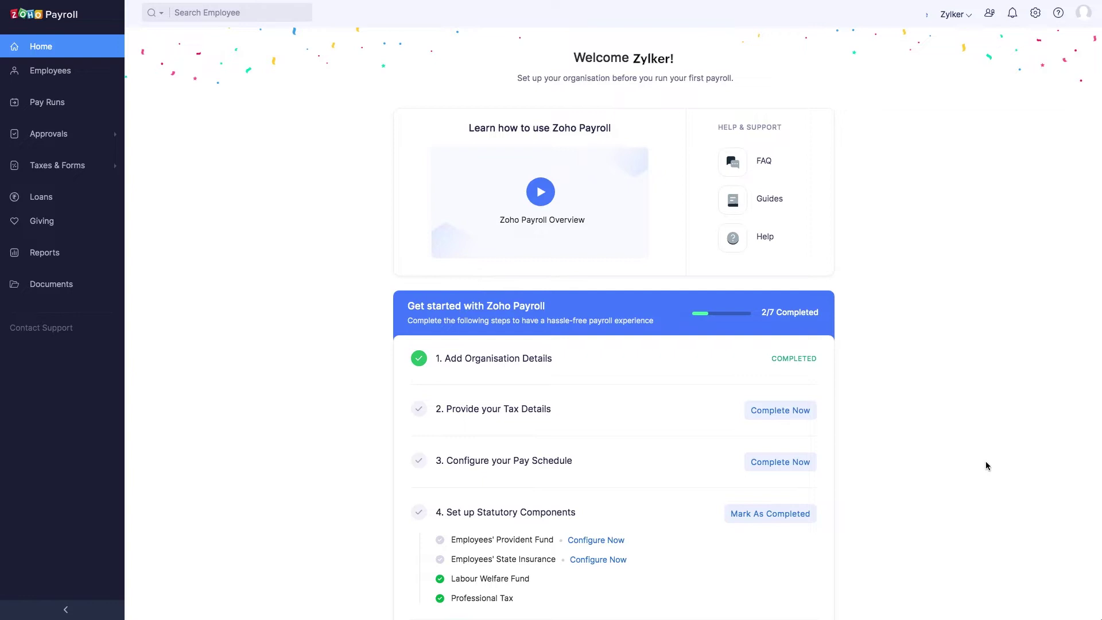
- Open the Direct Deposit page in Settings to see the bank options, including HSBC Bank
{"action": "left_click", "coordinate": [1035, 14]}
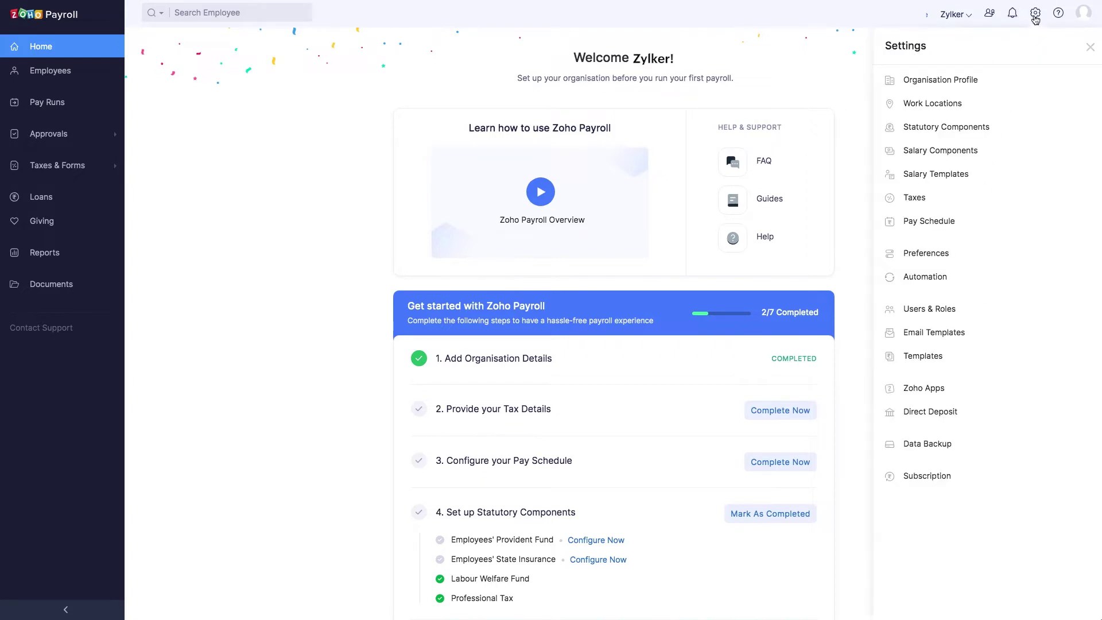
{"action": "left_click", "coordinate": [957, 417]}
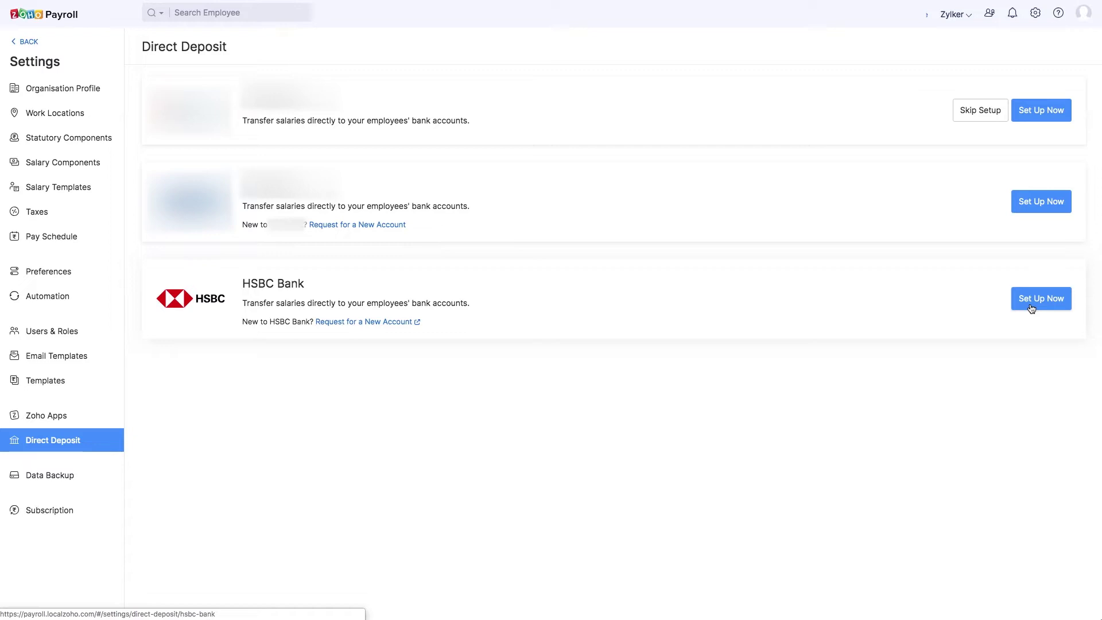
- Request a new HSBC Bank account to bring up HSBC's business contact form
{"action": "left_click", "coordinate": [392, 321]}
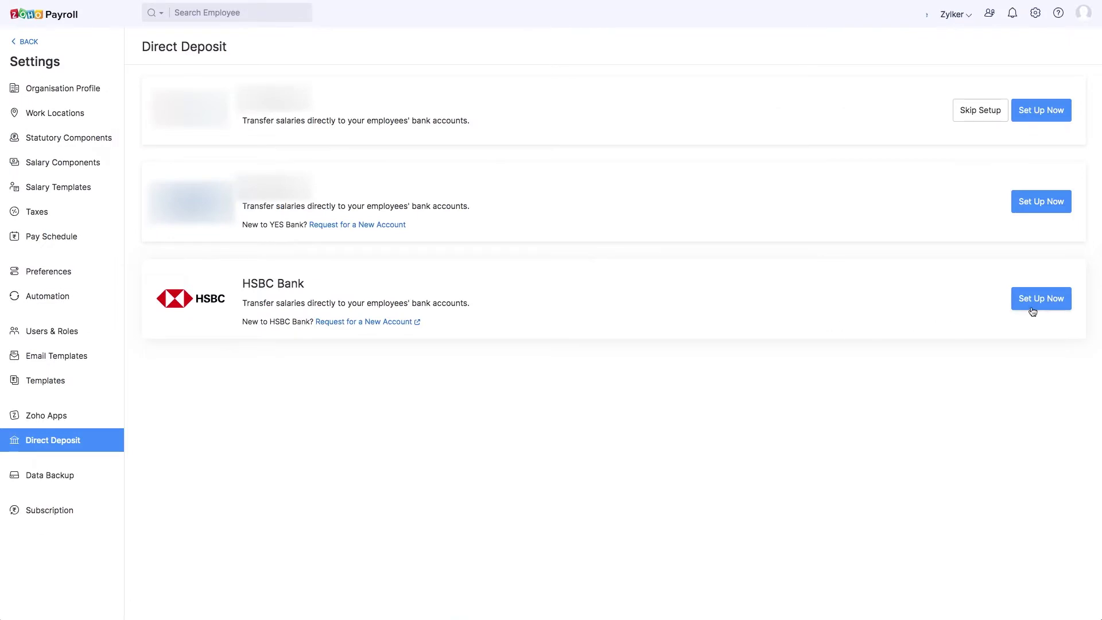
- Start the HSBC setup and paste the Profile ID, Client ID and Client Secret
{"action": "left_click", "coordinate": [1032, 307]}
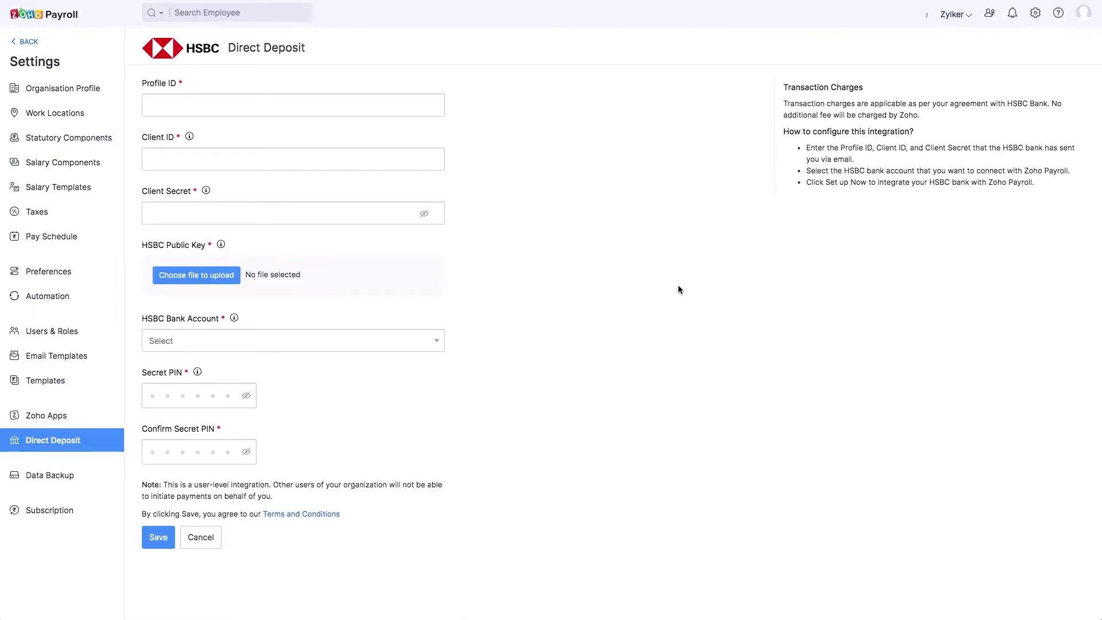
{"action": "left_click", "coordinate": [151, 105]}
{"action": "key", "text": "ctrl+v"}
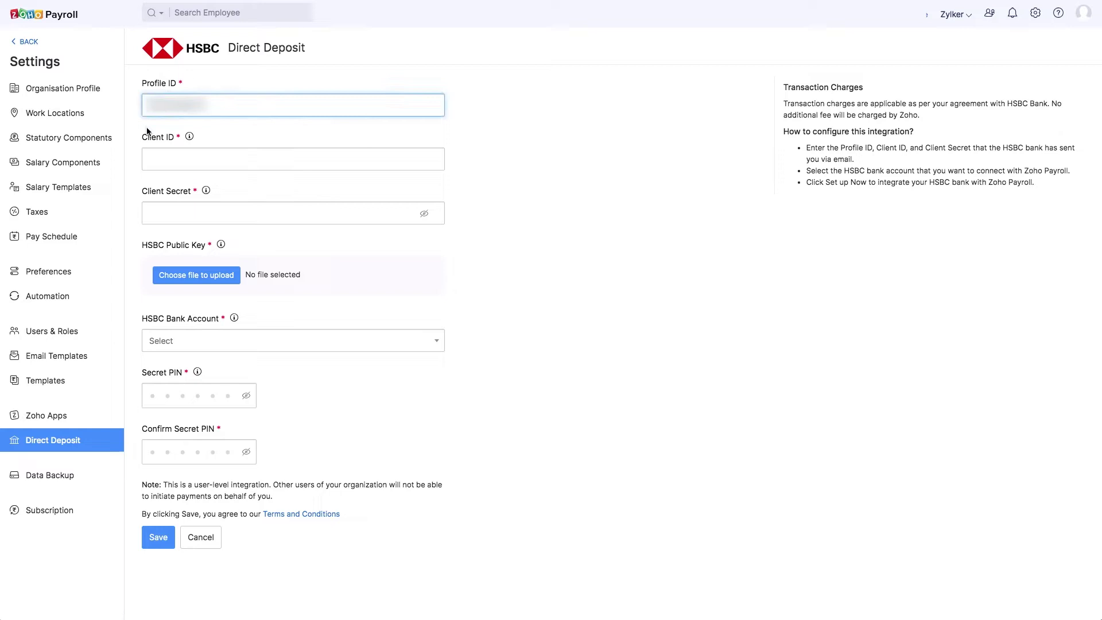
{"action": "left_click", "coordinate": [148, 160]}
{"action": "key", "text": "ctrl+v"}
{"action": "left_click", "coordinate": [148, 213]}
{"action": "key", "text": "ctrl+v"}
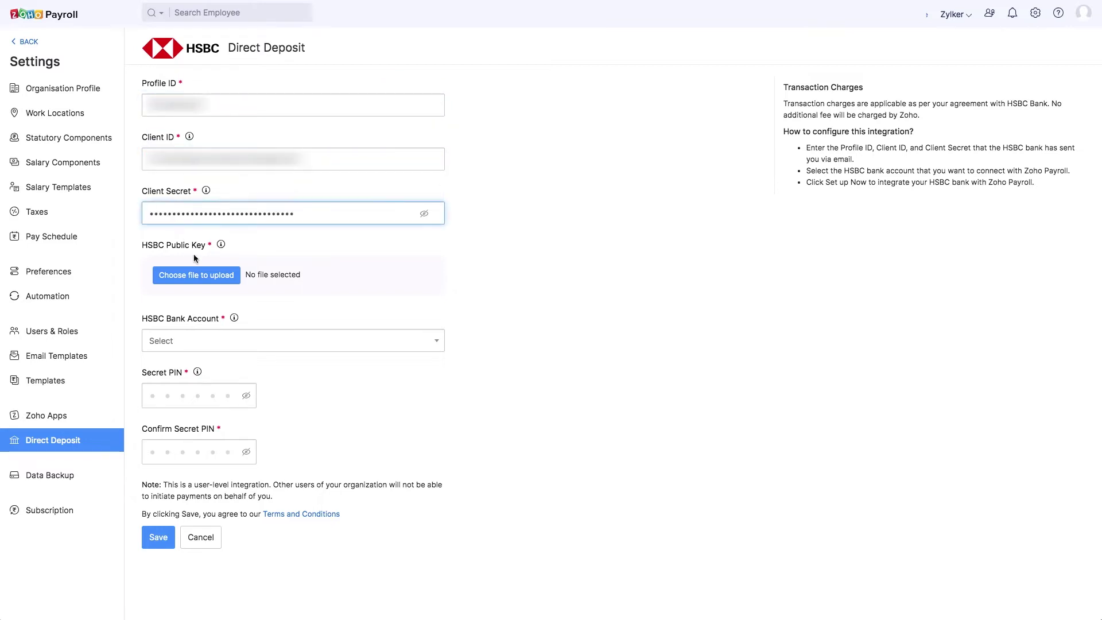
- Upload BankKey.txt as the public key, select HSBC Account, and enter and confirm the secret PIN
{"action": "left_click", "coordinate": [198, 276]}
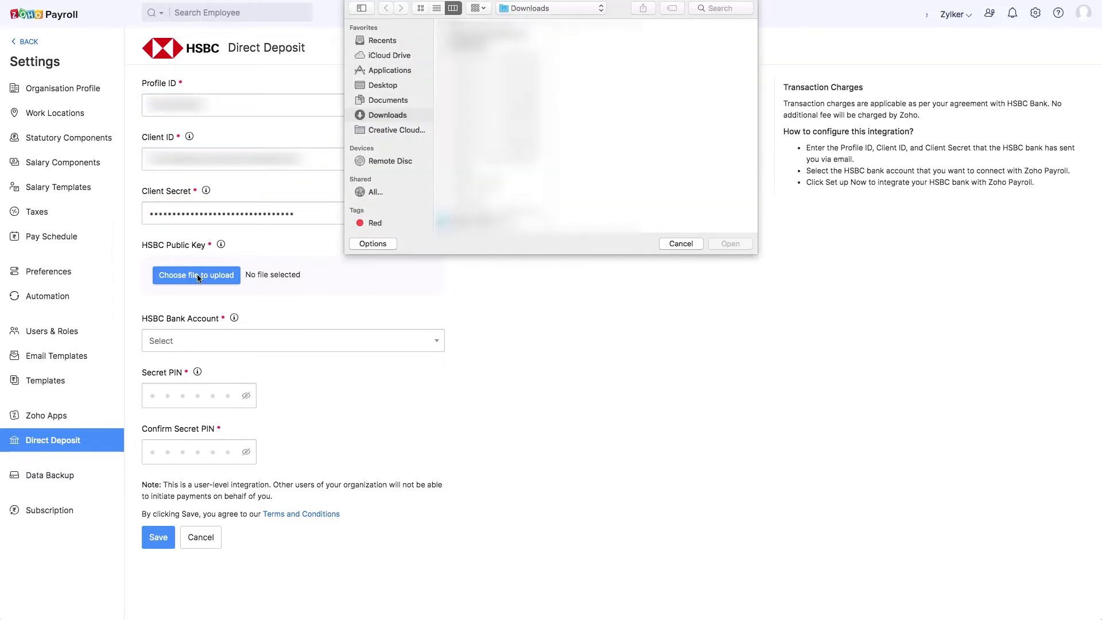
{"action": "double_click", "coordinate": [469, 50]}
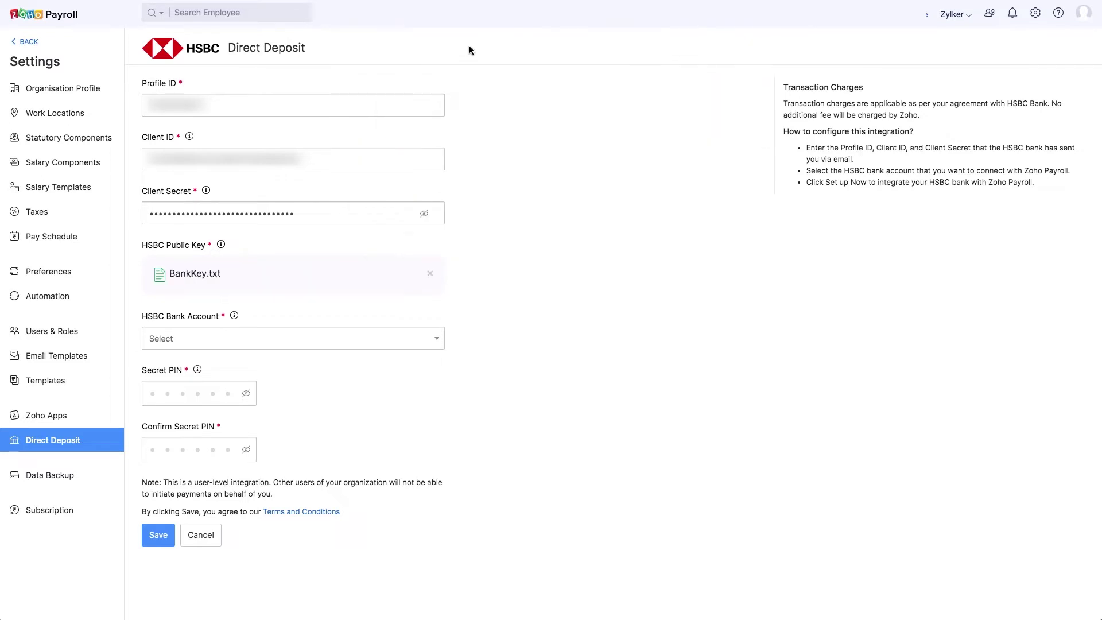
{"action": "left_click", "coordinate": [191, 343]}
{"action": "left_click", "coordinate": [186, 373]}
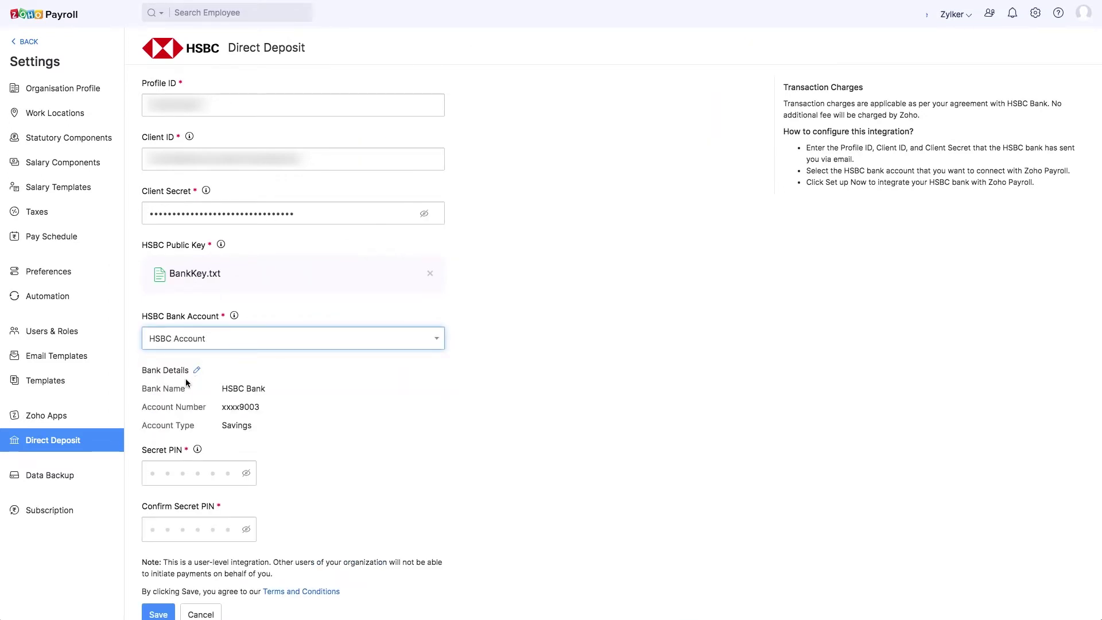
{"action": "key", "text": "Tab"}
{"action": "type", "text": "123456"}
{"action": "key", "text": "Tab"}
{"action": "type", "text": "123456"}
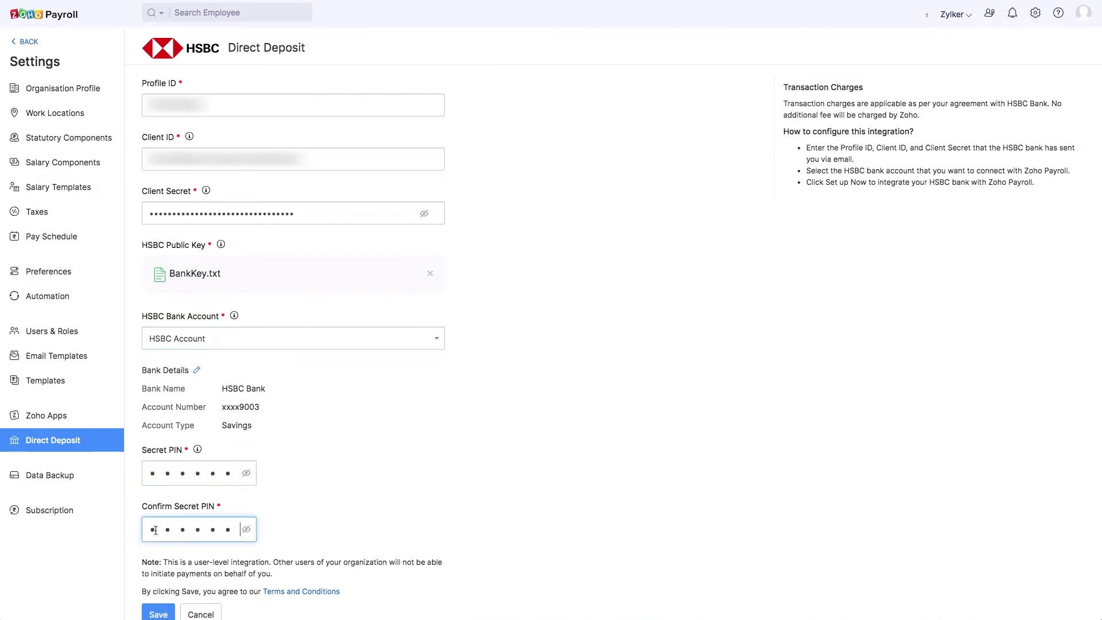
{"action": "scroll", "coordinate": [155, 531], "scroll_direction": "down", "scroll_amount": 1}
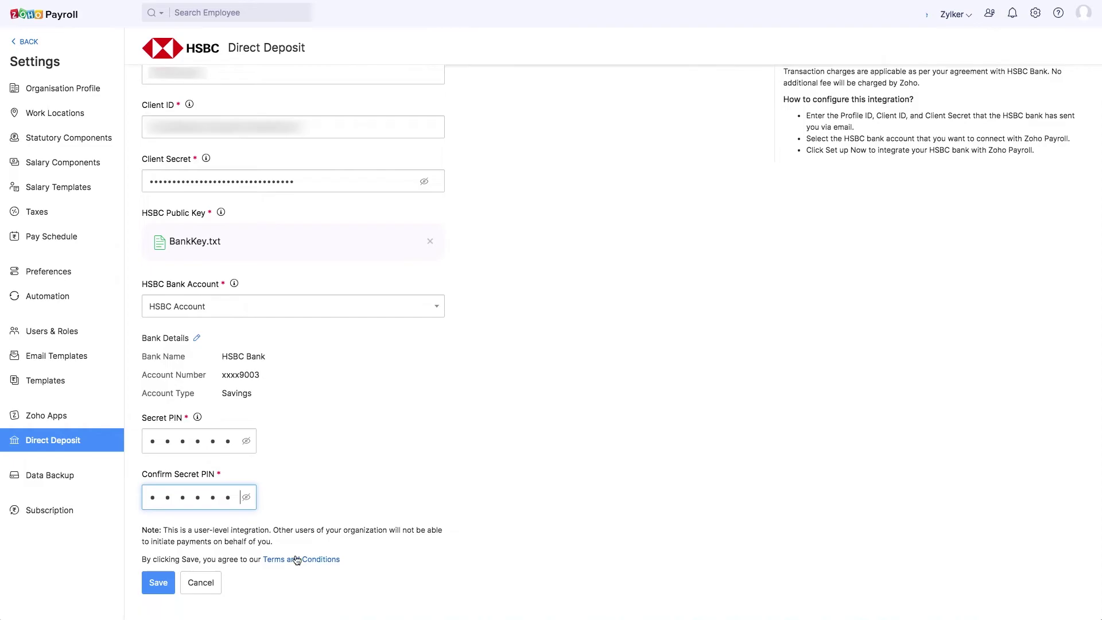
{"action": "left_click", "coordinate": [295, 591]}
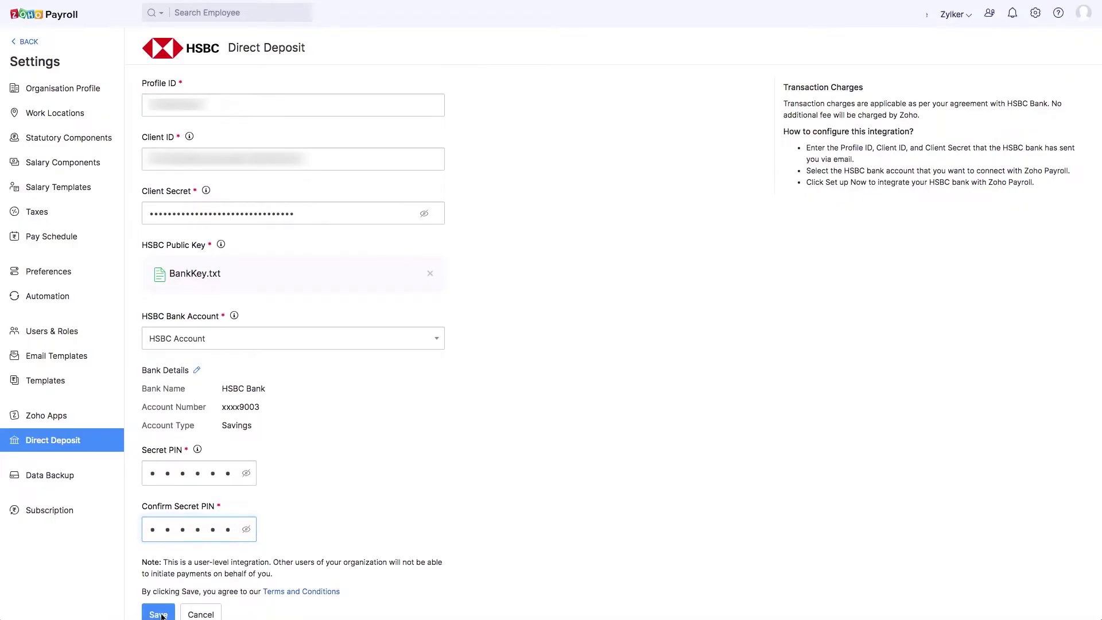
- Save the HSBC direct deposit integration, returning home with the checklist at 3/7
{"action": "left_click", "coordinate": [163, 614]}
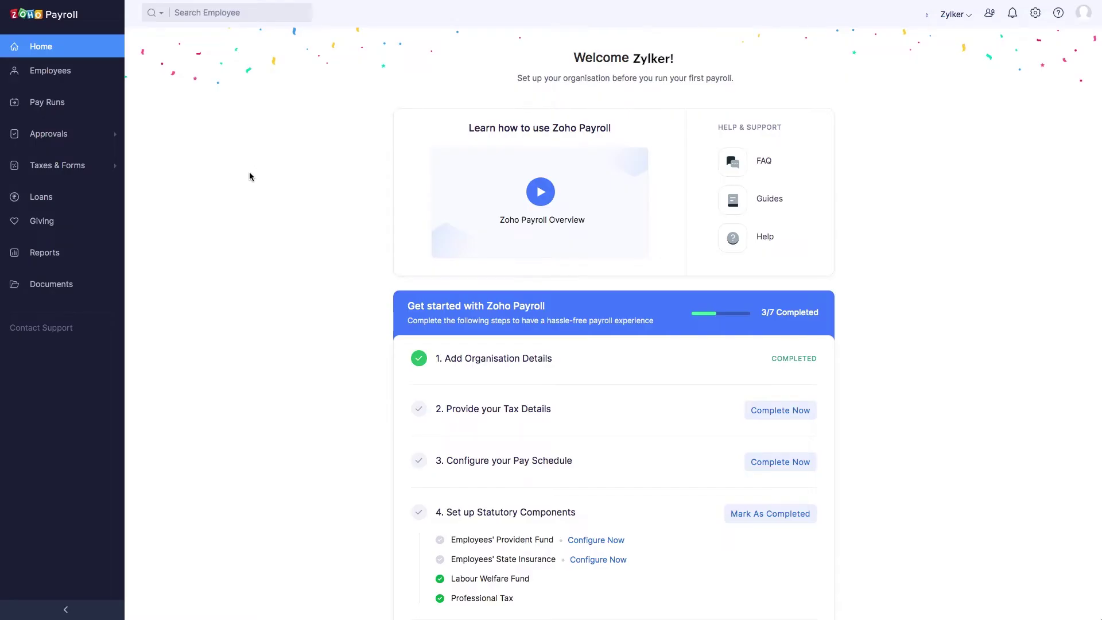
- Review the existing developer's profile and payment information in the employee list
{"action": "left_click", "coordinate": [65, 74]}
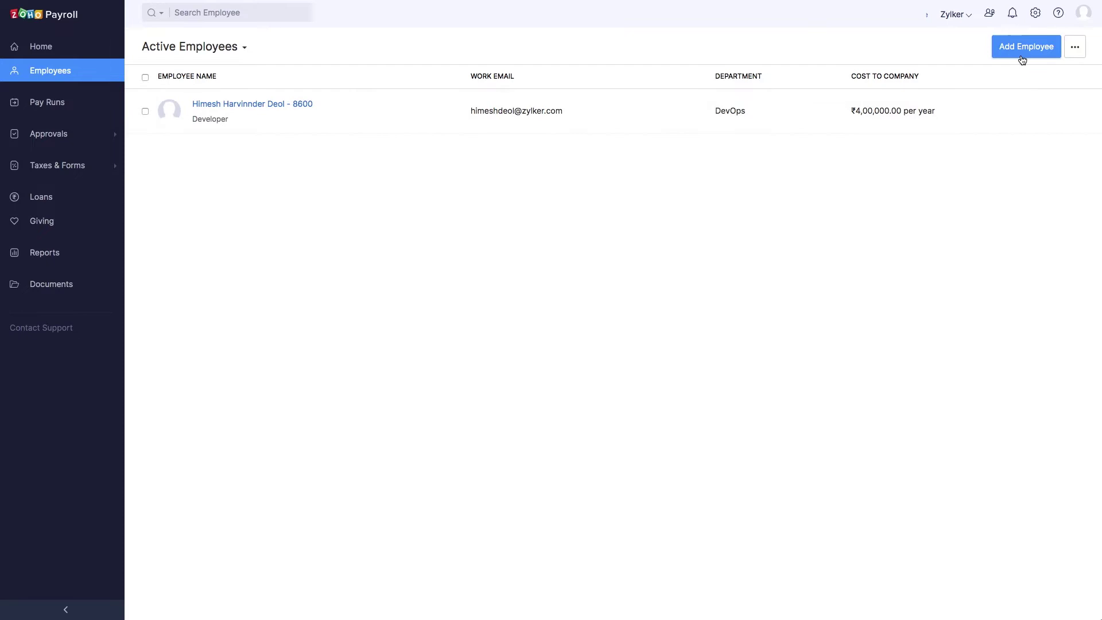
{"action": "left_click", "coordinate": [439, 103]}
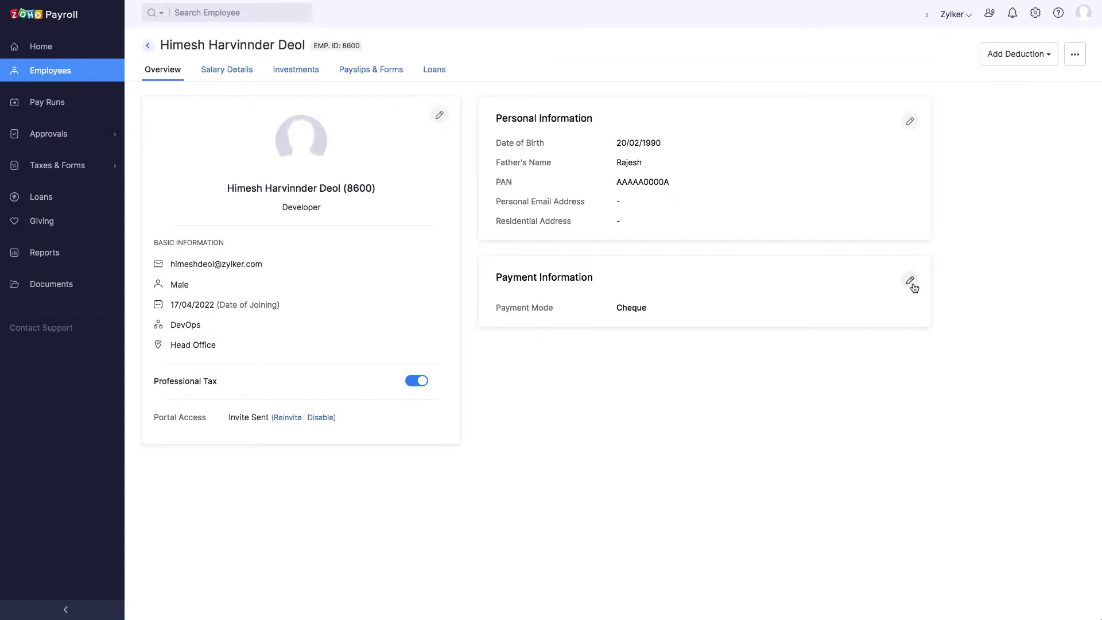
{"action": "left_click", "coordinate": [909, 281]}
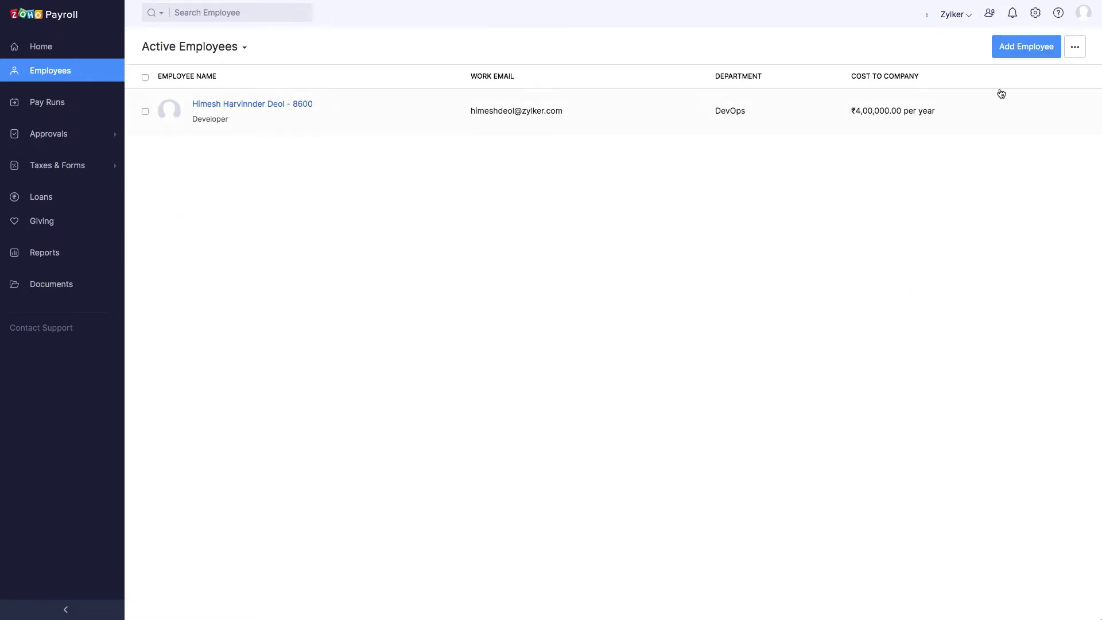
- Add a DevOps Designer employee paid by direct deposit into an HSBC Bank account
{"action": "left_click", "coordinate": [1009, 56]}
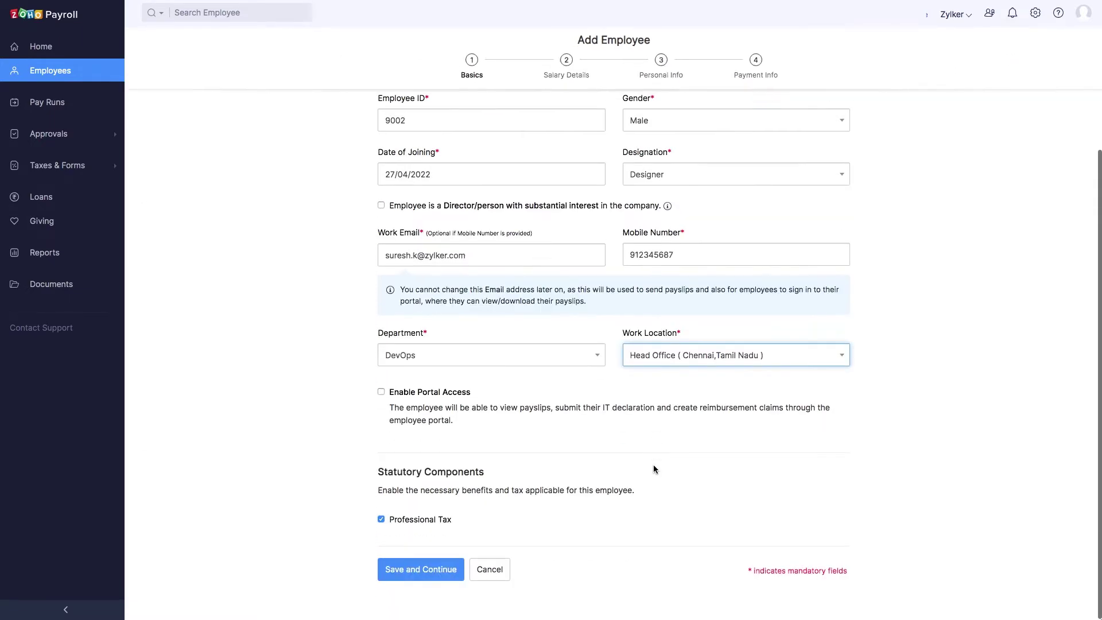
{"action": "left_click", "coordinate": [298, 514]}
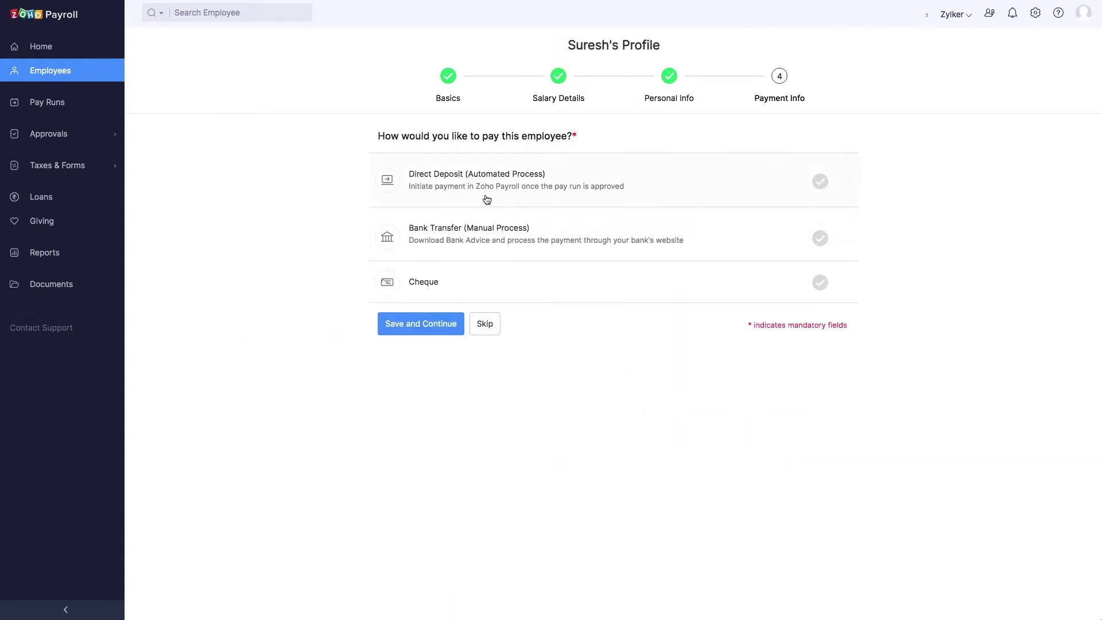
{"action": "left_click", "coordinate": [482, 199]}
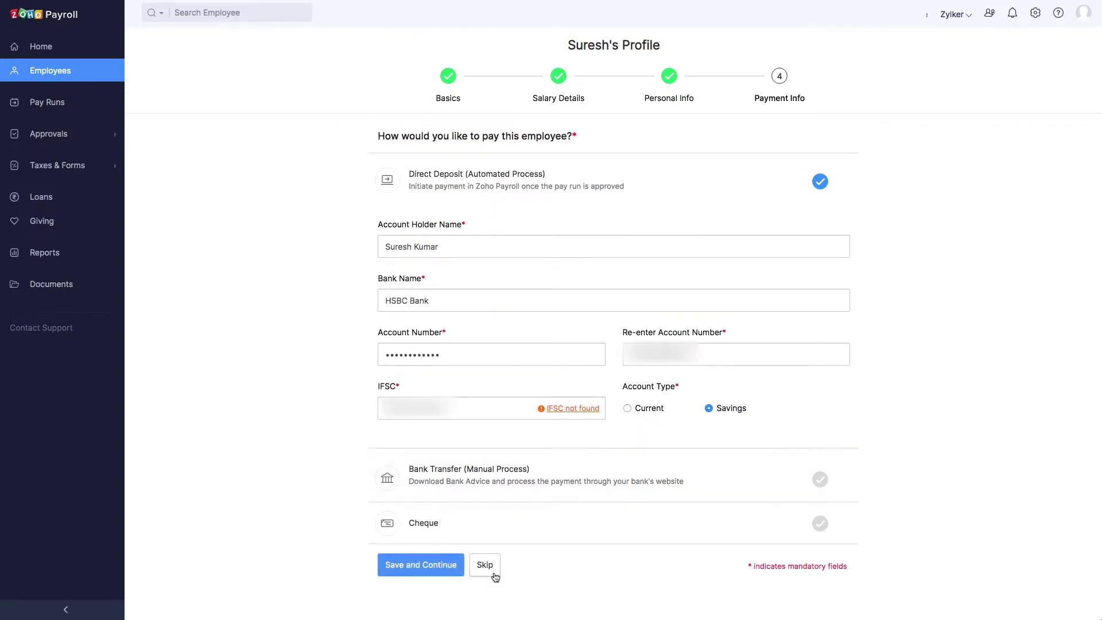
{"action": "left_click", "coordinate": [444, 566]}
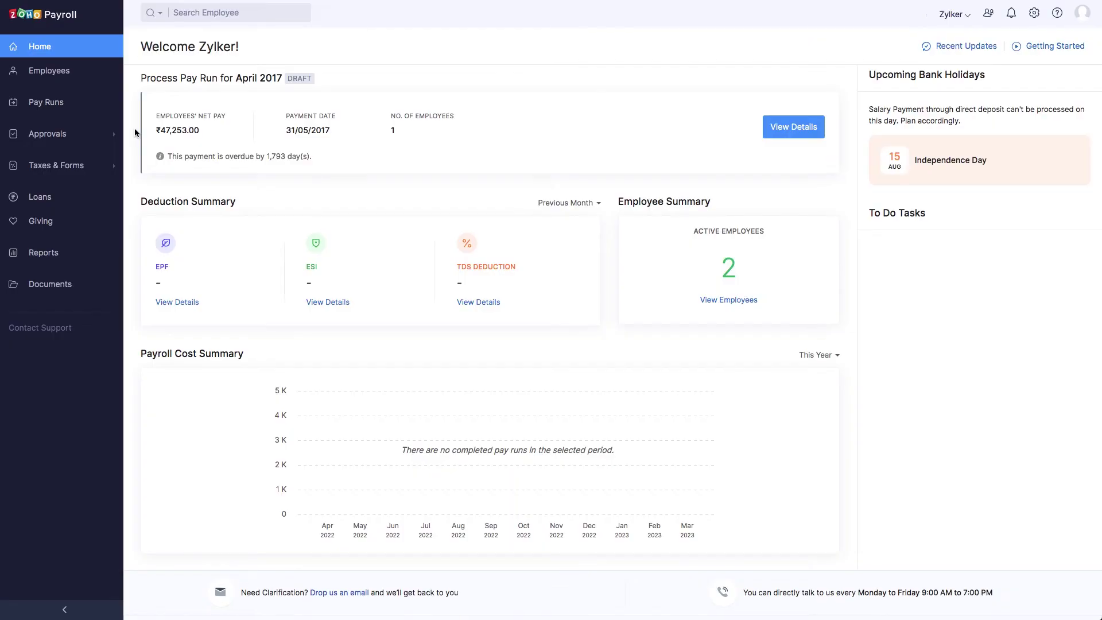
- Submit and approve the April 2017 regular pay run, then bring up the ₹47,253.00 Initiate Payment dialog
{"action": "left_click", "coordinate": [50, 103]}
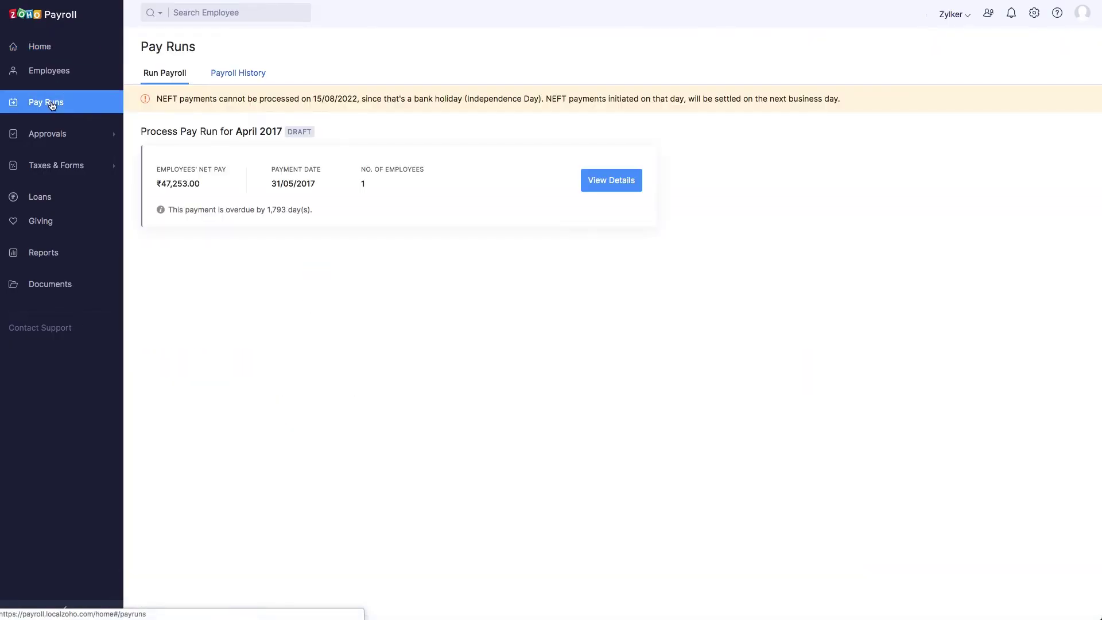
{"action": "left_click", "coordinate": [600, 183]}
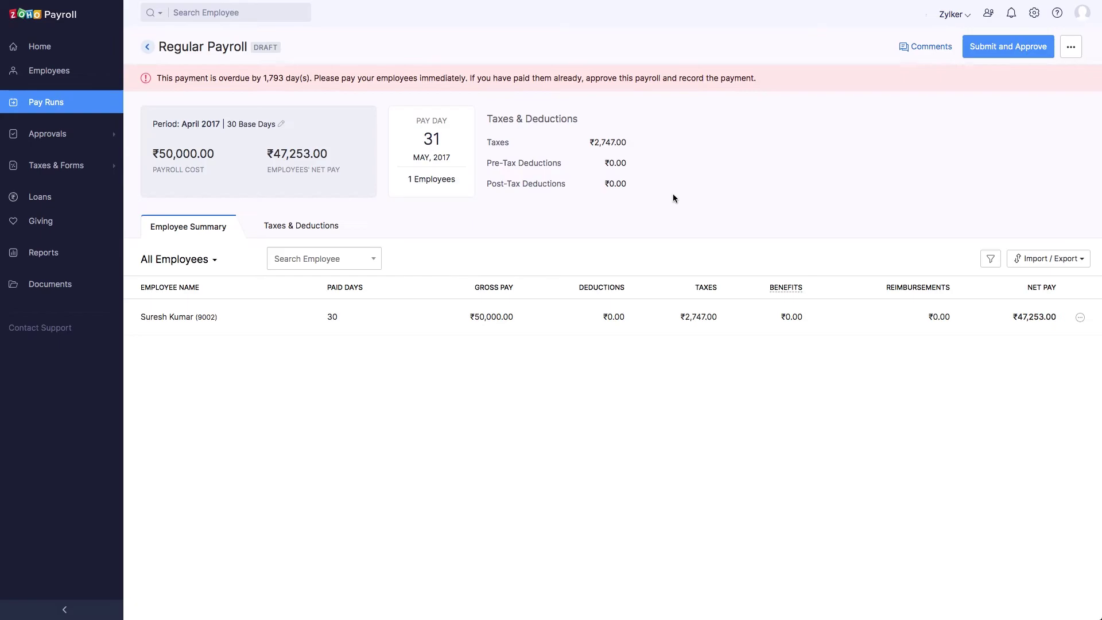
{"action": "left_click", "coordinate": [1016, 51]}
{"action": "left_click", "coordinate": [470, 109]}
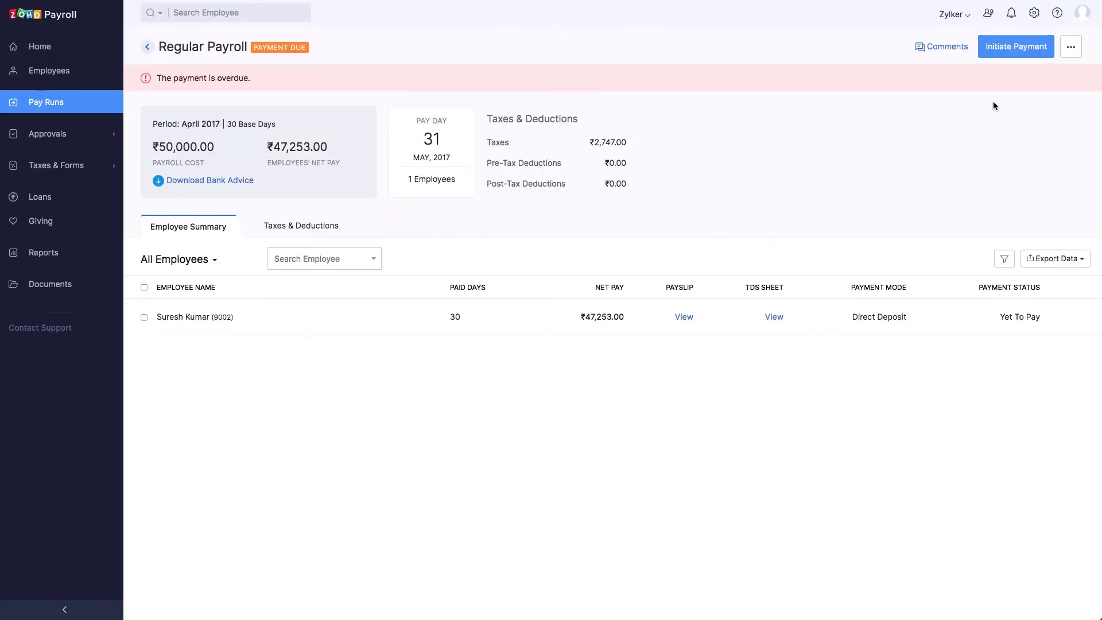
{"action": "left_click", "coordinate": [1004, 55]}
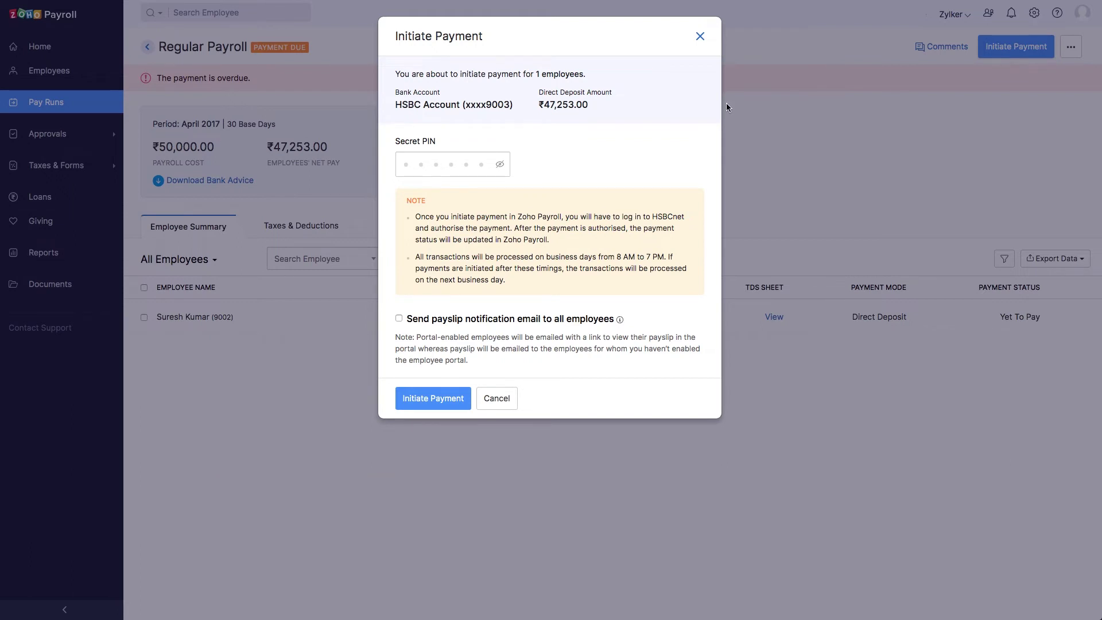
- Enter the secret PIN, retype it after the error, and initiate the ₹47,253.00 payment
{"action": "left_click", "coordinate": [417, 157]}
{"action": "type", "text": "******"}
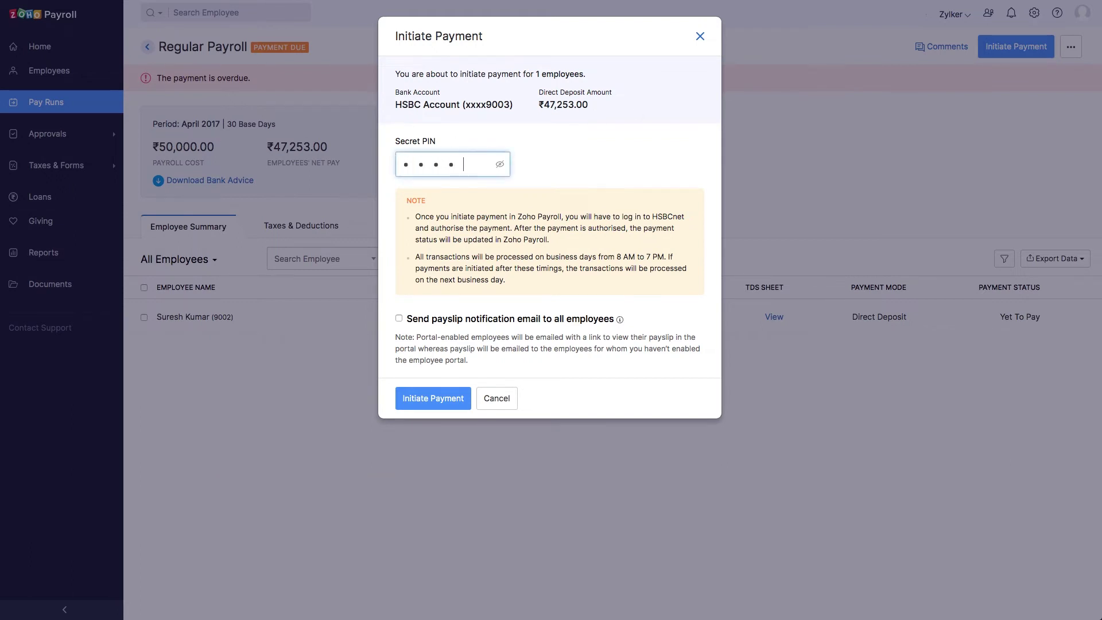
{"action": "left_click", "coordinate": [434, 402]}
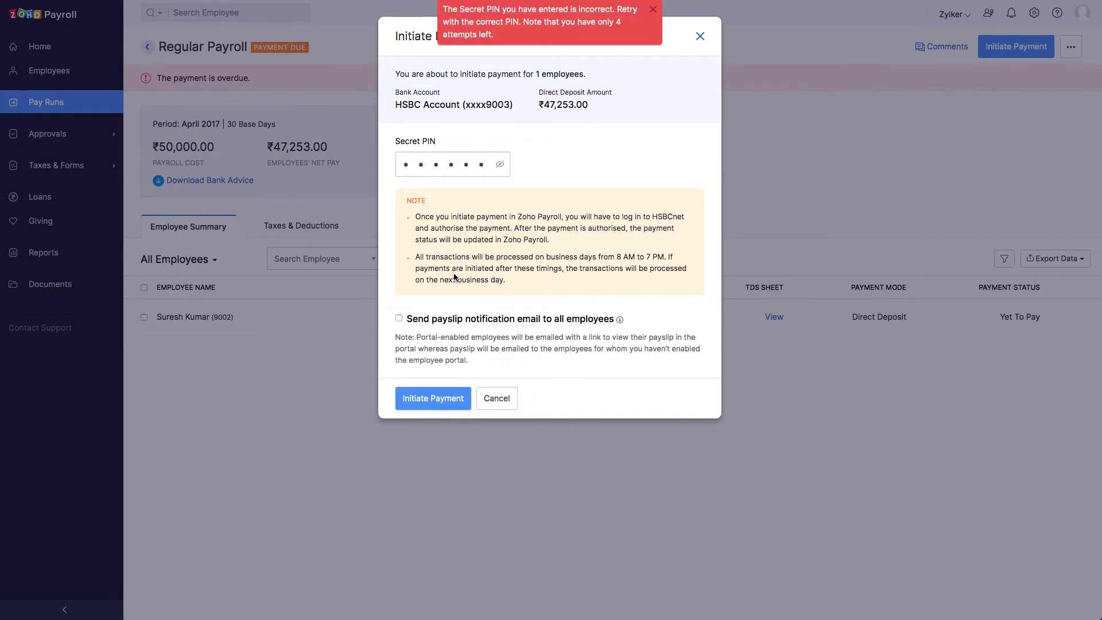
{"action": "left_click", "coordinate": [479, 166]}
{"action": "key", "text": "ctrl+a"}
{"action": "key", "text": "BackSpace"}
{"action": "type", "text": "******"}
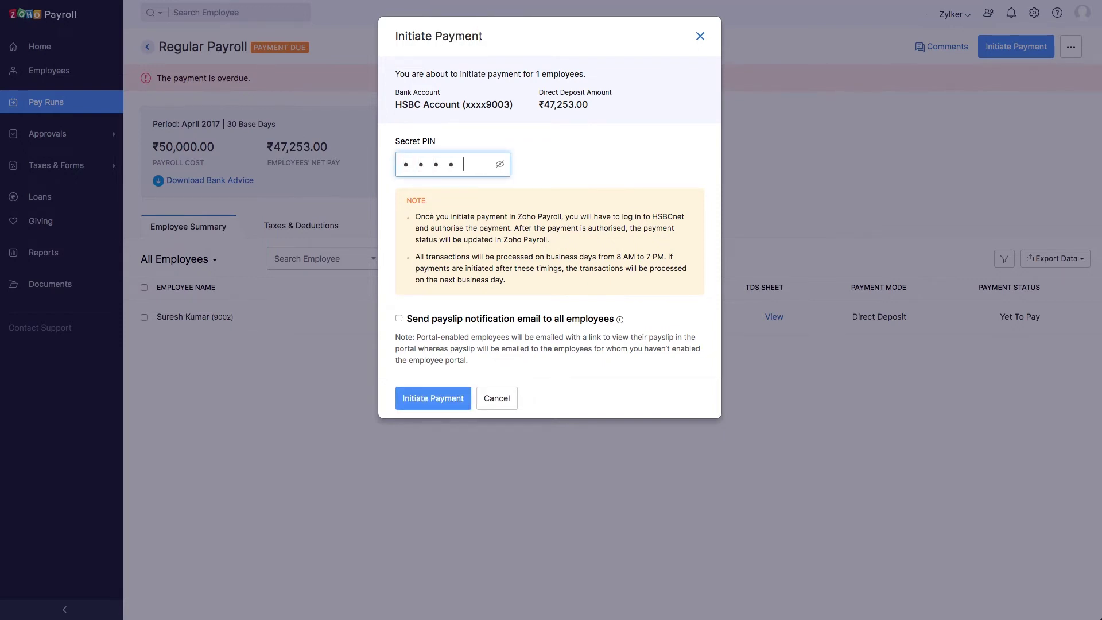
{"action": "left_click", "coordinate": [432, 398]}
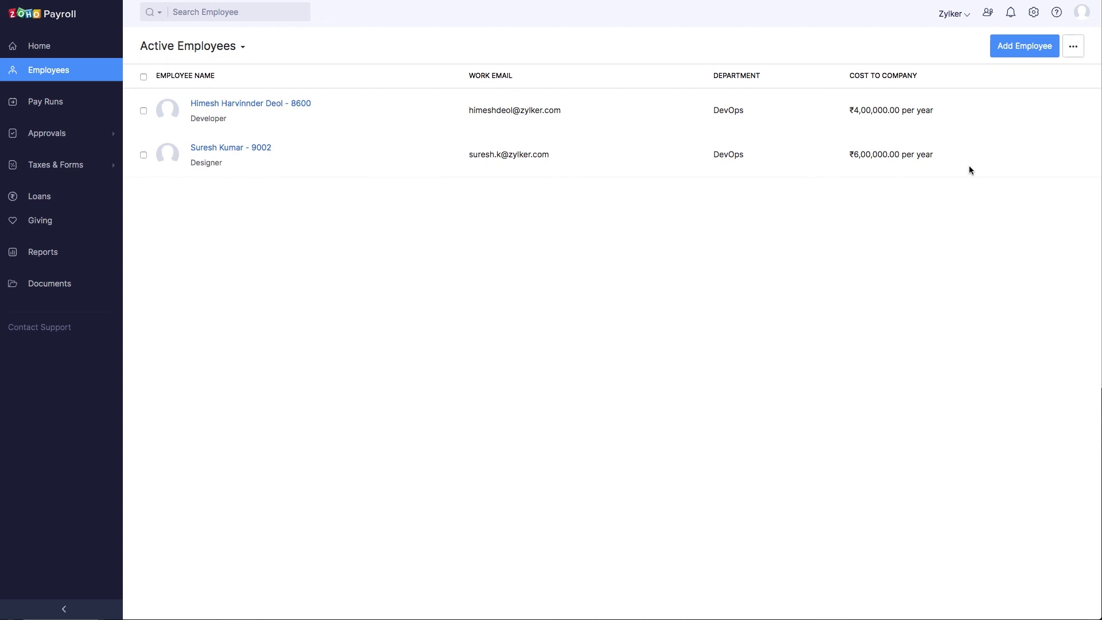
- Delete the HSBC Bank integration in Settings' Direct Deposit page and confirm with Yes
{"action": "left_click", "coordinate": [1035, 14]}
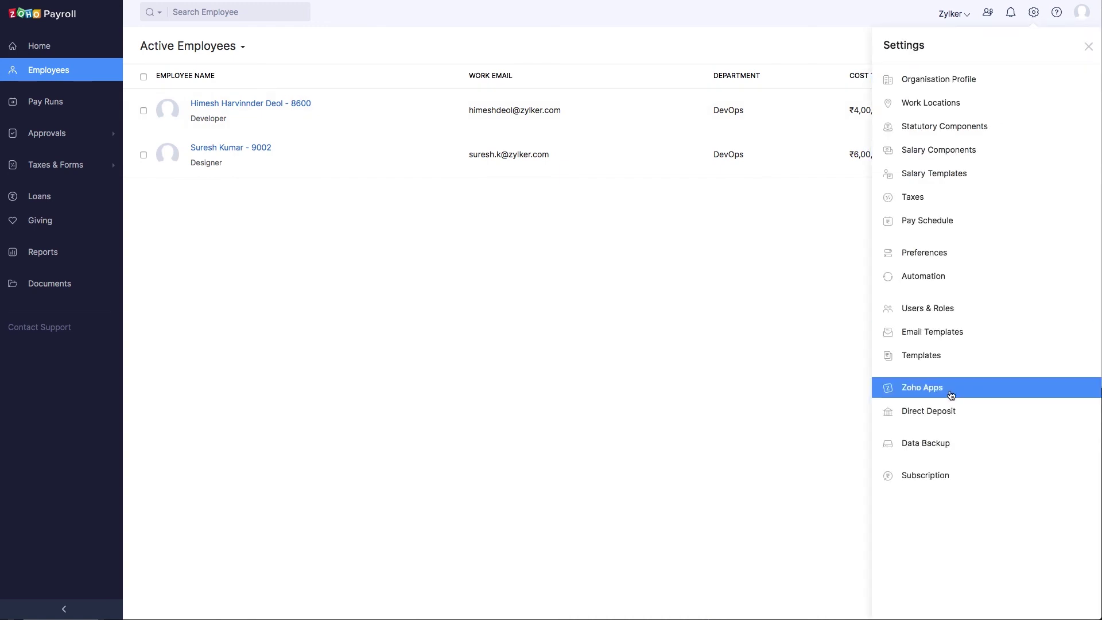
{"action": "left_click", "coordinate": [947, 412]}
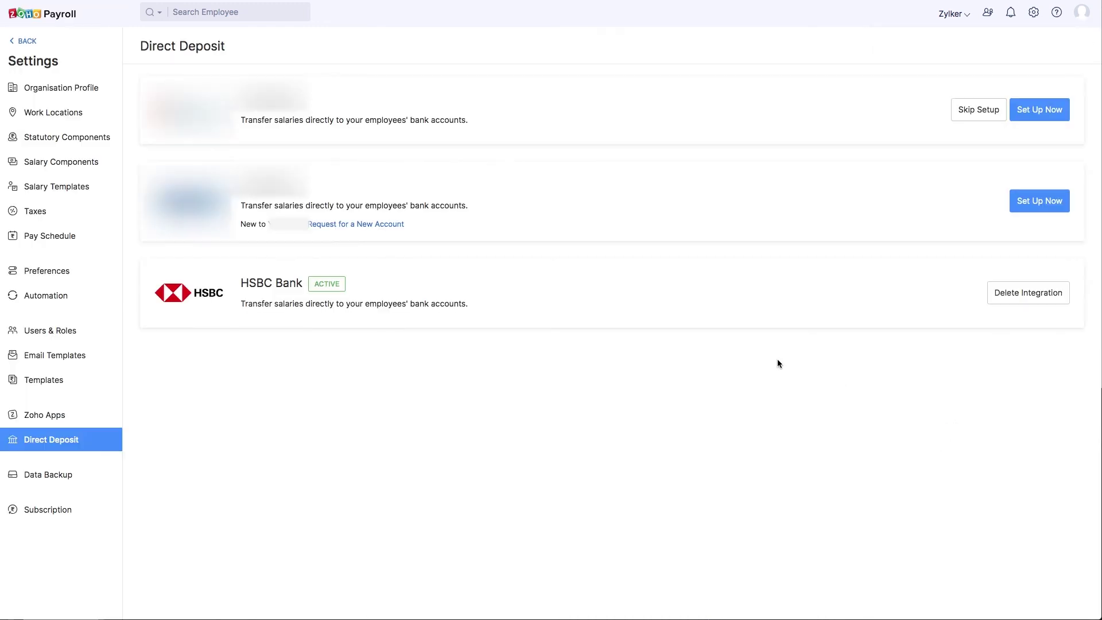
{"action": "left_click", "coordinate": [1021, 293]}
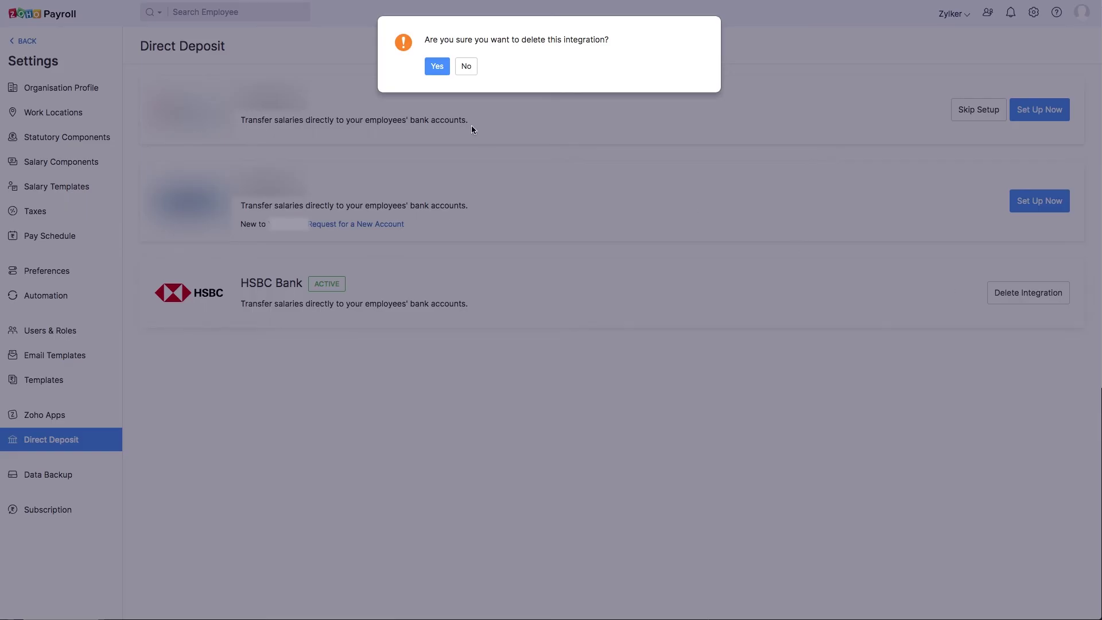
{"action": "left_click", "coordinate": [435, 71]}
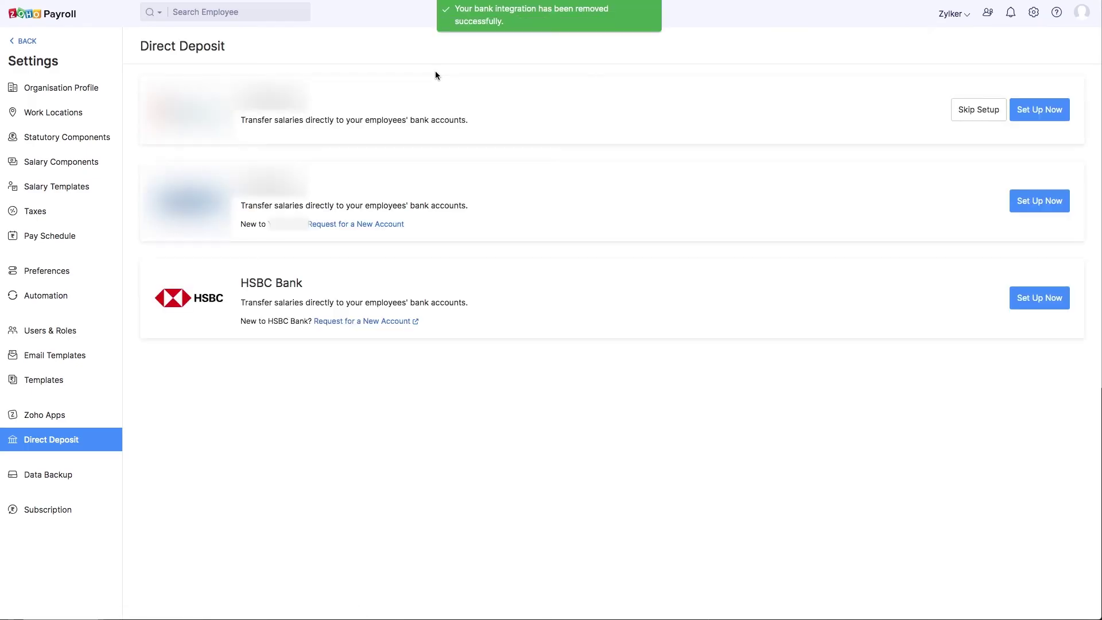